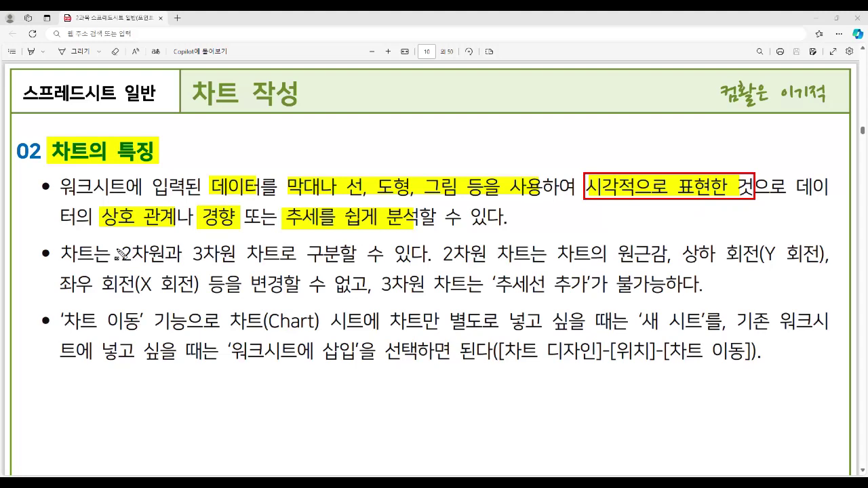
Highlight the key phrases about 2D and 3D charts in the second bullet, boxing the statement that 3D charts cannot have trendlines
left_click_drag(116, 258, 422, 266)
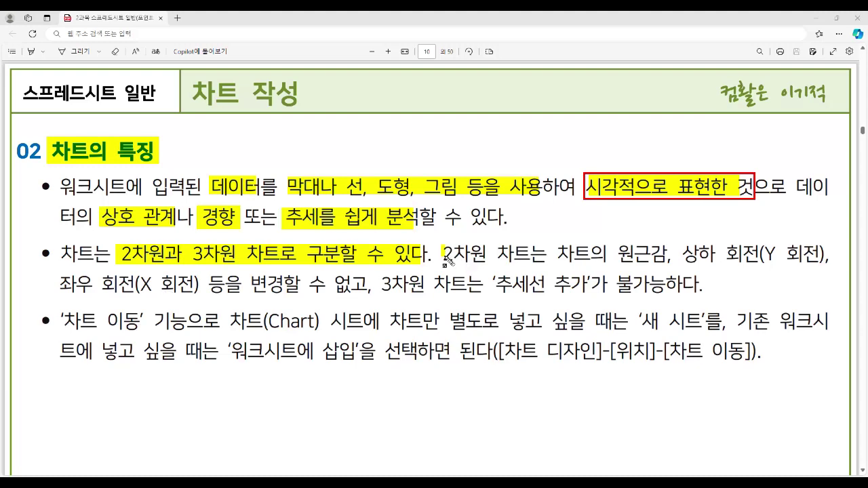
left_click_drag(443, 255, 526, 265)
mouse_move(247, 285)
left_mouse_down()
mouse_move(366, 296)
mouse_move(712, 300)
mouse_move(706, 298)
left_mouse_up()
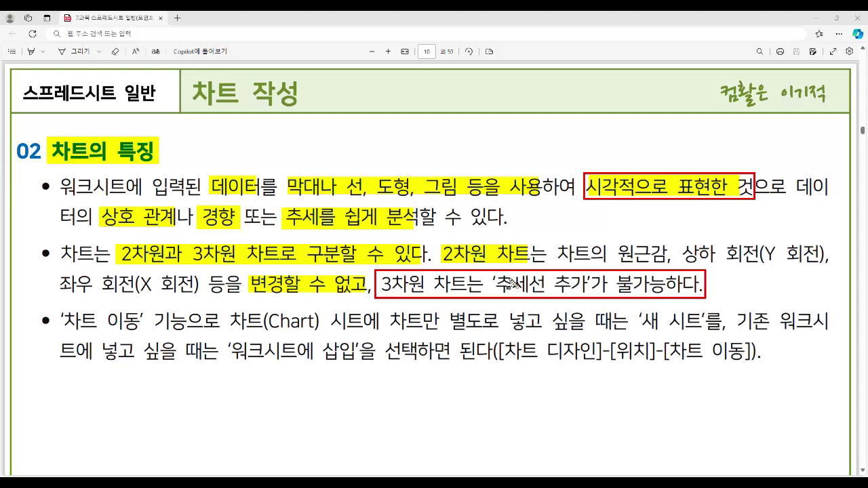
left_click_drag(392, 280, 702, 297)
Highlight '차트 이동', '차트(Chart) 시트에', '새 시트', '워크시트에 삽입' and the [차트 디자인]-[위치]-[차트 이동] path in the third bullet
left_click_drag(61, 317, 132, 332)
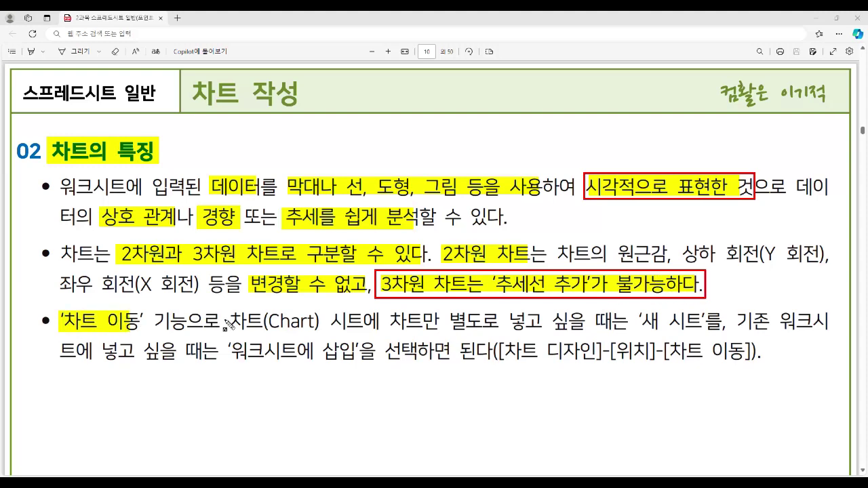
mouse_move(231, 321)
left_mouse_down()
mouse_move(315, 343)
mouse_move(373, 334)
left_mouse_up()
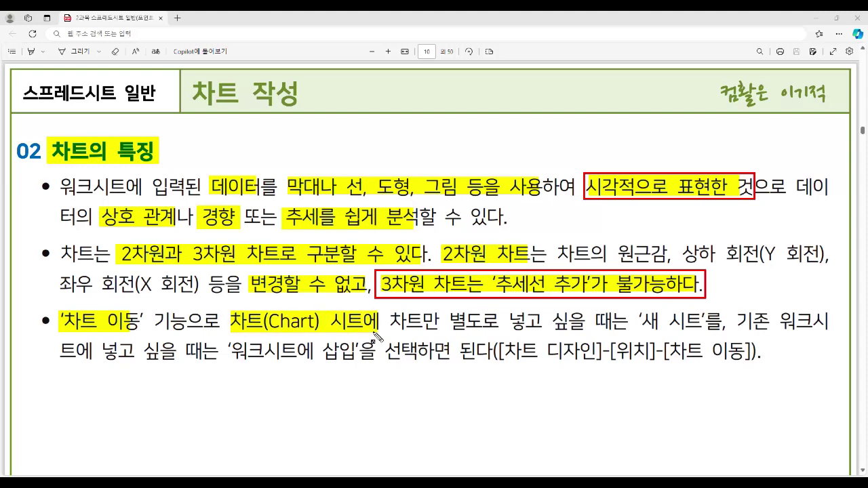
left_click_drag(640, 320, 702, 331)
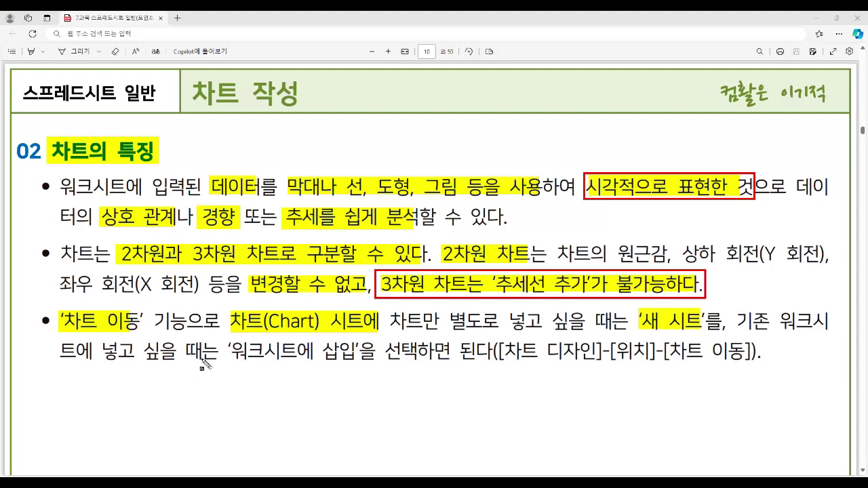
left_click_drag(230, 353, 354, 352)
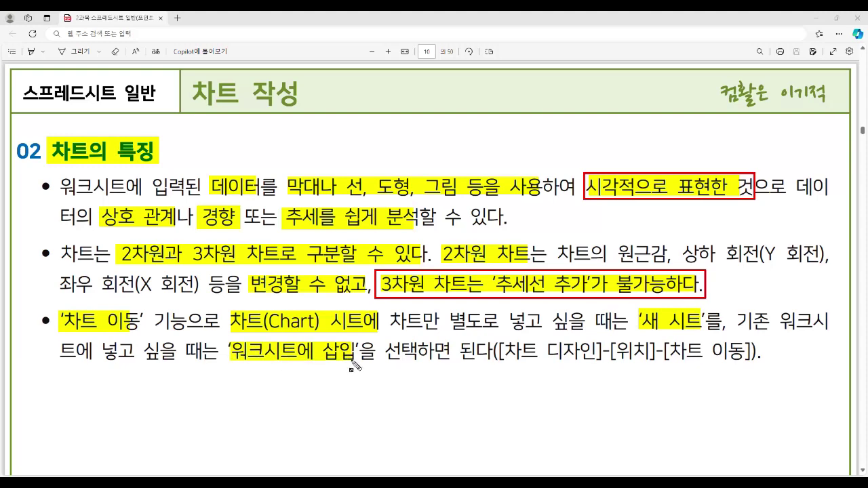
left_click_drag(504, 358, 744, 360)
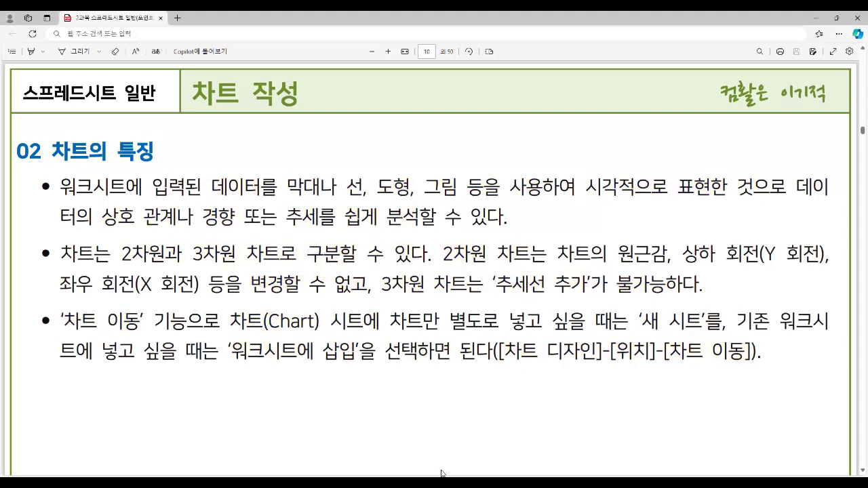
Switch to the Excel workbook and examine the 컴일반 and 엑셀 score table in A1:C4, ending on cell B3
left_click(441, 474)
left_click(473, 455)
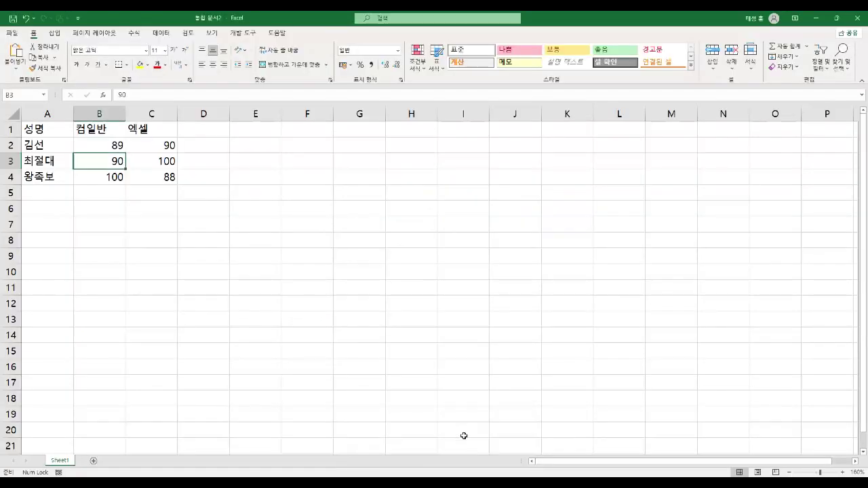
left_click(117, 129)
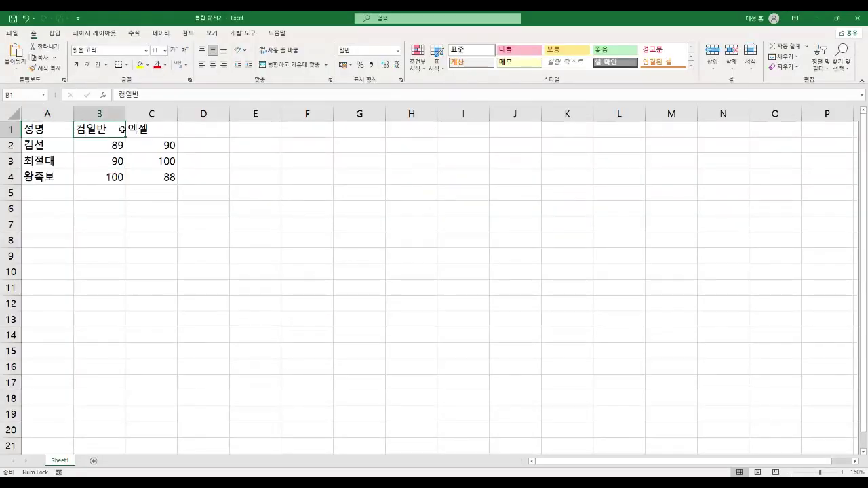
left_click(144, 128)
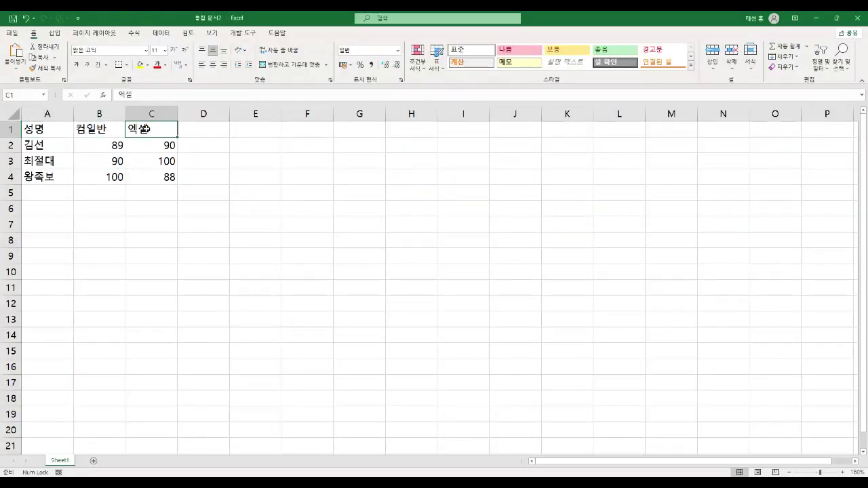
left_click(53, 145)
left_click(54, 161)
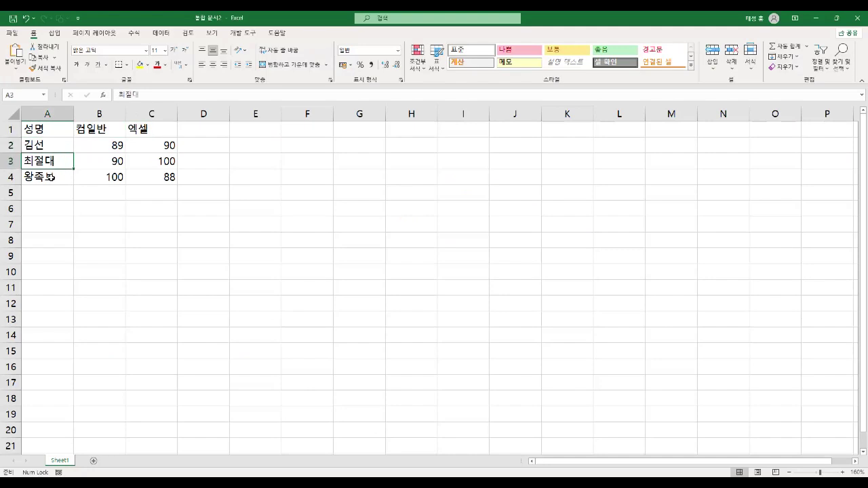
left_click(50, 177)
left_click(100, 159)
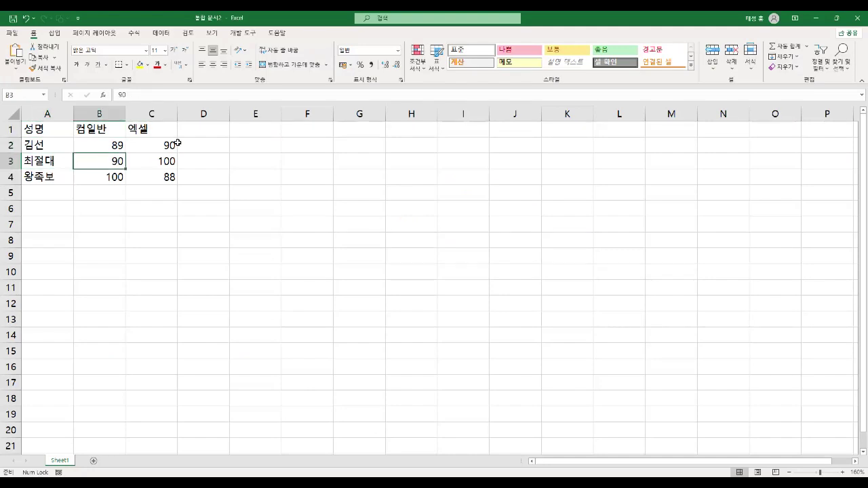
Look through the recommended charts for the score table, previewing types such as scatter and stacked bar
left_click(54, 32)
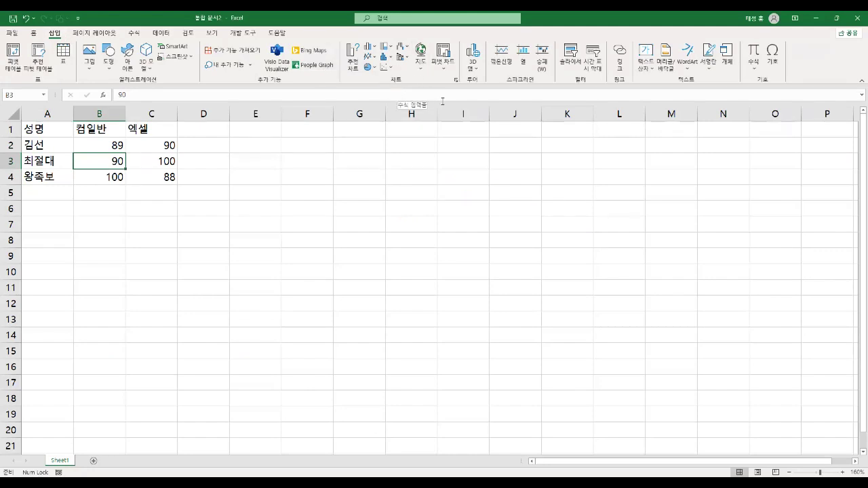
left_click(455, 80)
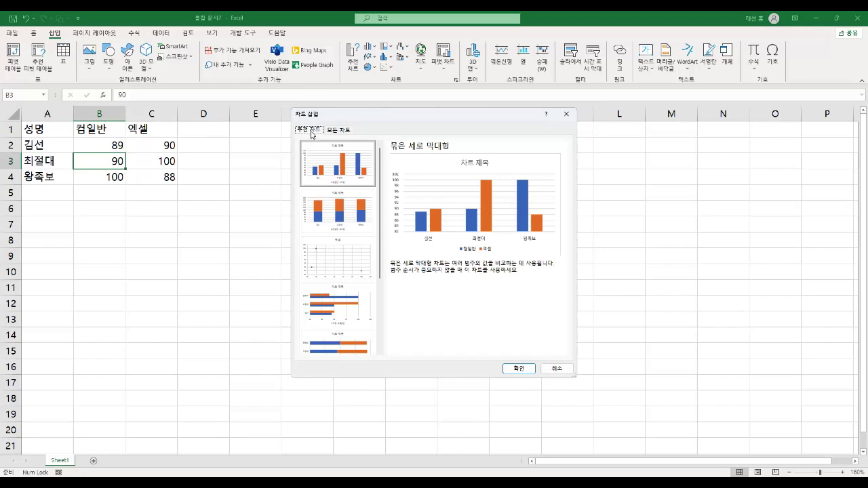
left_click(341, 131)
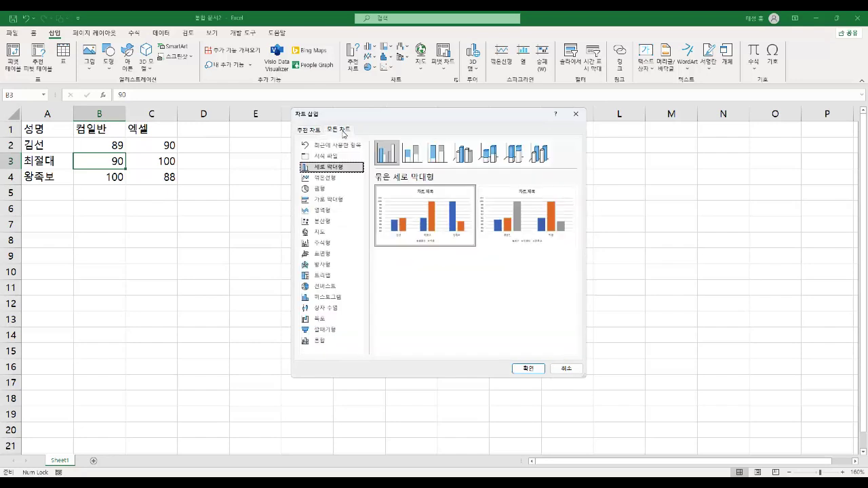
left_click(312, 131)
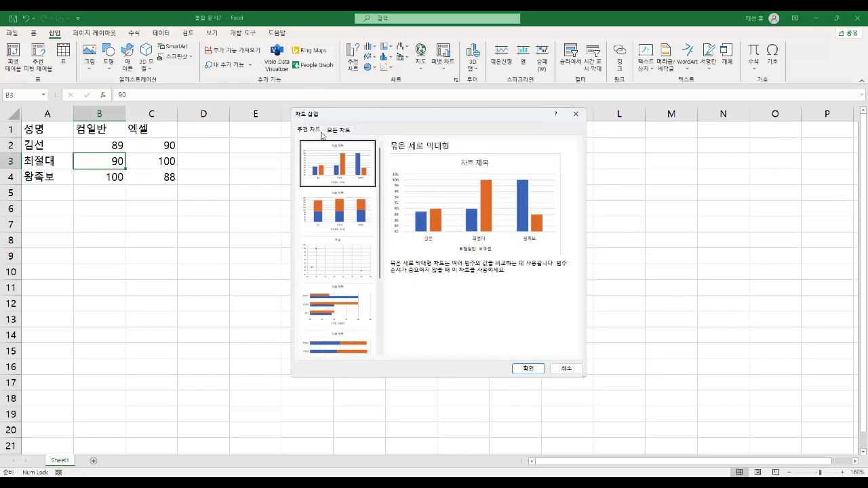
left_click(347, 219)
left_click(348, 271)
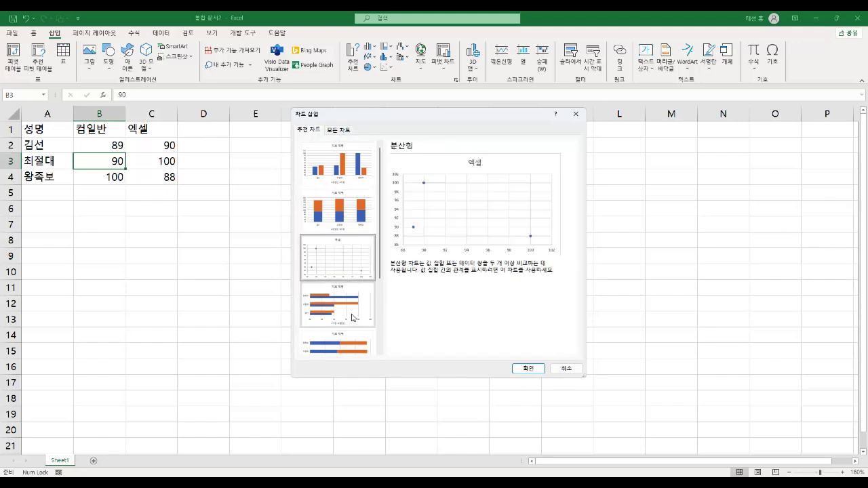
left_click(343, 340)
left_click_drag(380, 268, 390, 203)
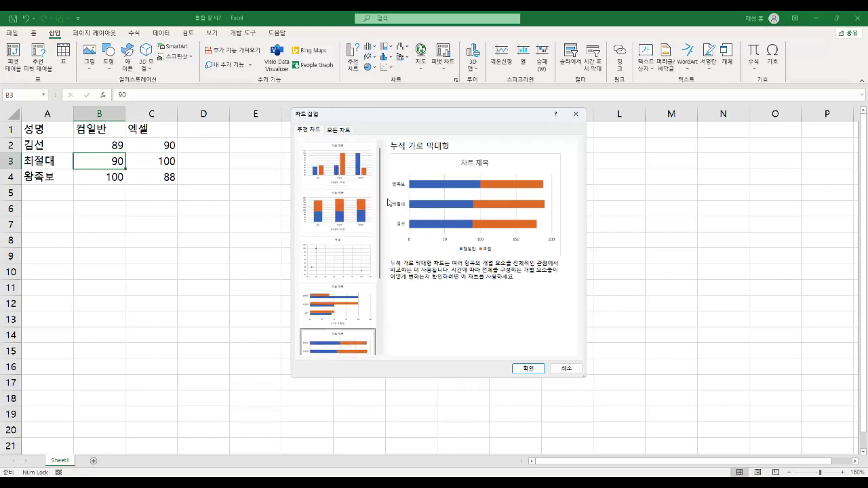
Insert a clustered column chart (묶은 세로 막대형) with the people as categories and 컴일반 and 엑셀 as series
left_click(342, 129)
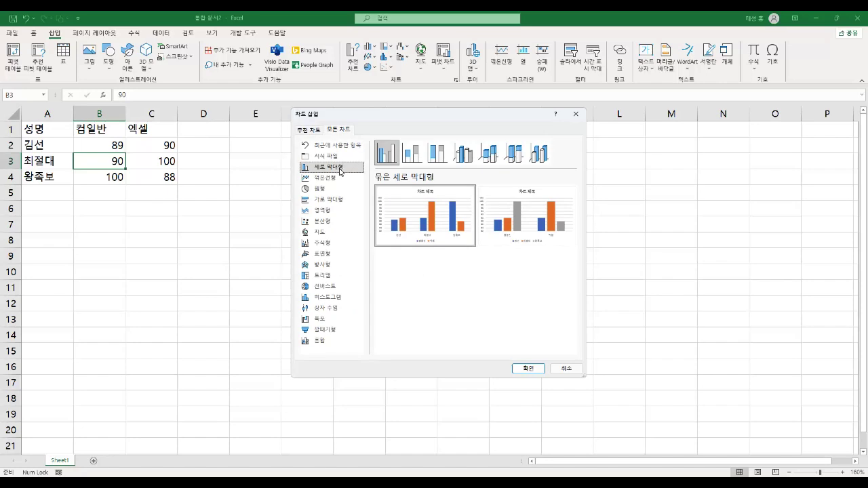
mouse_move(398, 199)
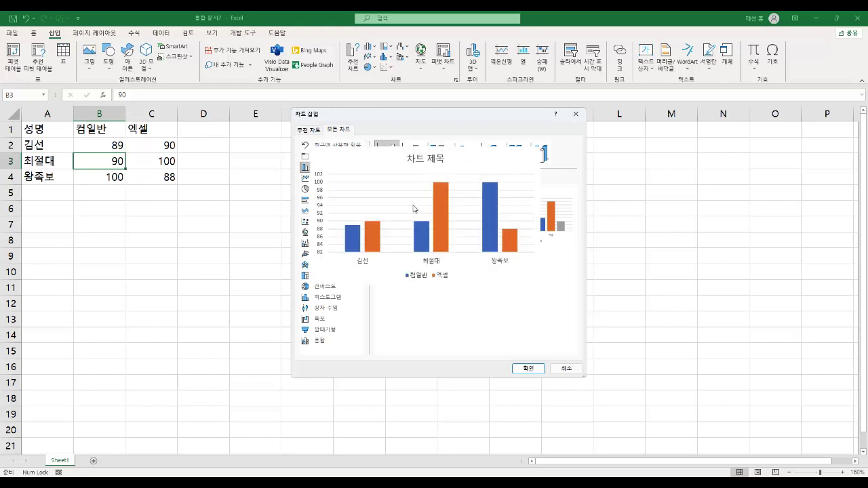
left_click(530, 368)
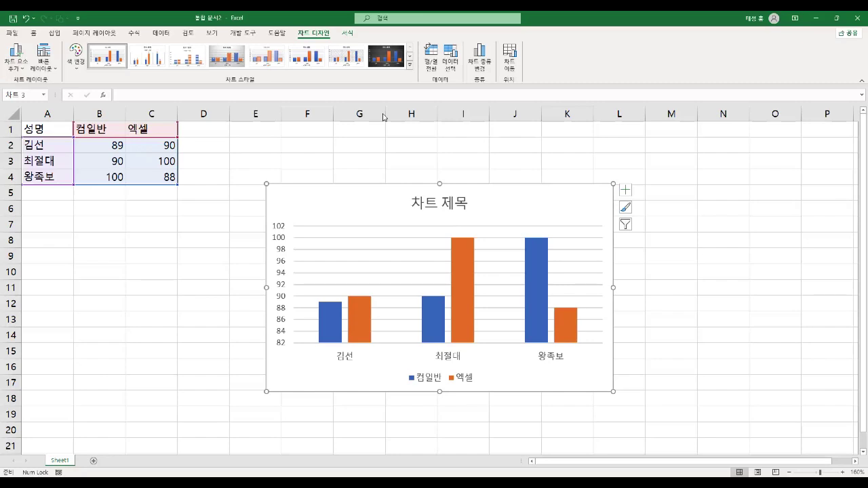
Examine and mark the chart relocation options 새 시트 and 워크시트에 삽입 without moving the chart
left_click(499, 72)
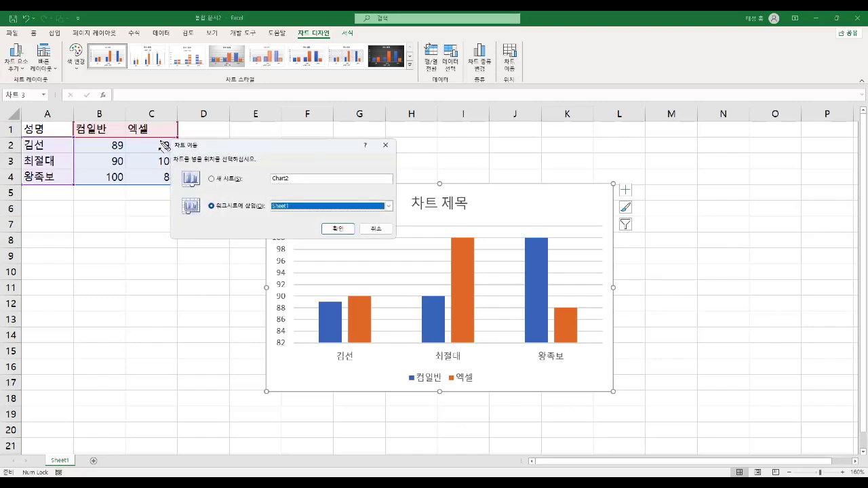
mouse_move(162, 139)
left_mouse_down()
mouse_move(209, 152)
mouse_move(206, 180)
mouse_move(307, 185)
left_mouse_up()
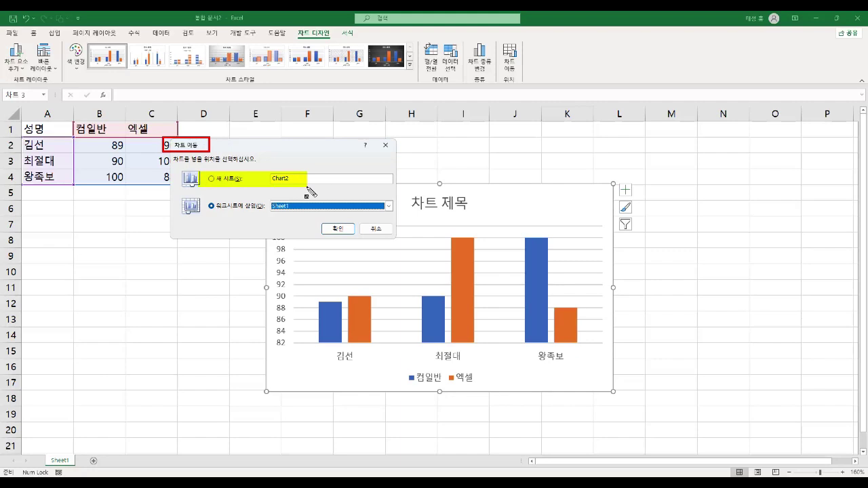
left_click_drag(196, 197, 269, 214)
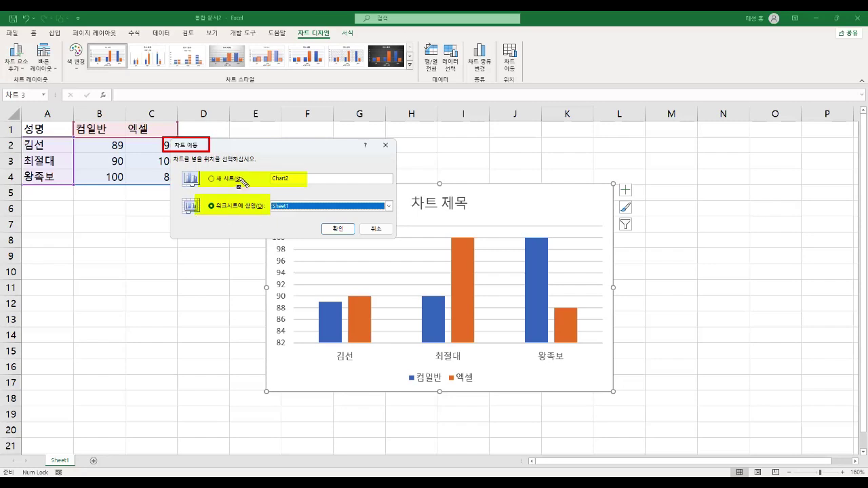
left_click_drag(197, 172, 268, 215)
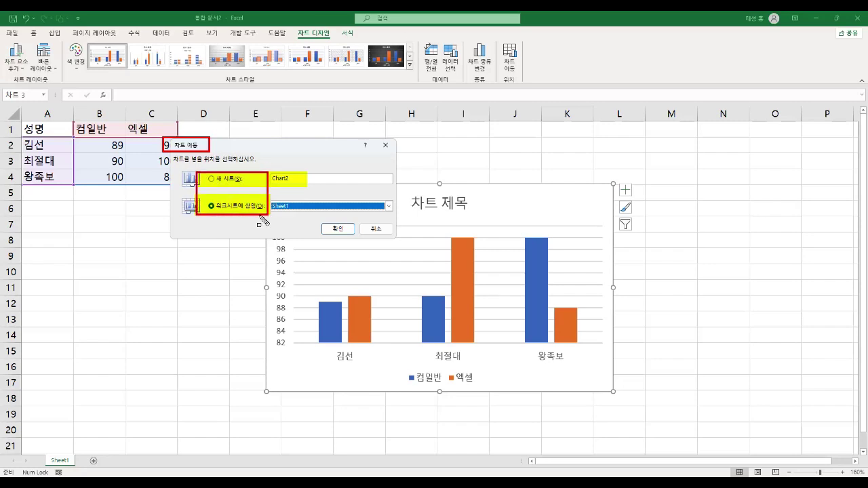
key("Escape")
left_click(376, 229)
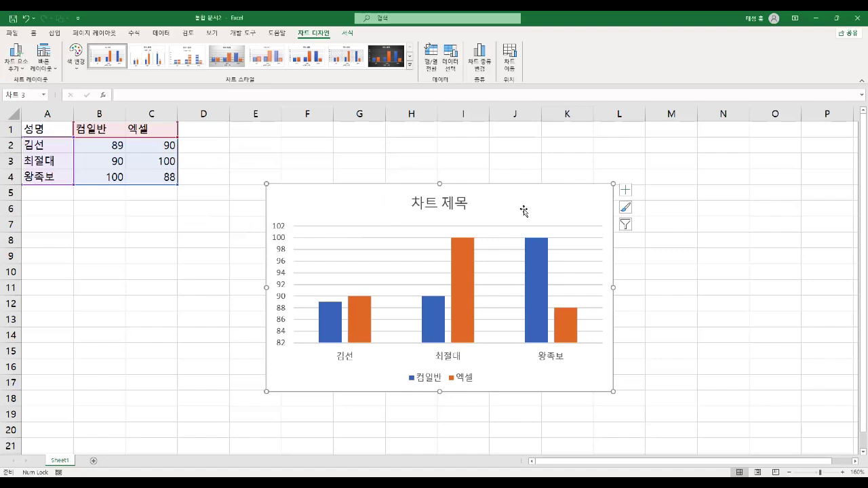
Replace the existing chart by deleting it and creating a default embedded column chart from the data around cell B3
key("Delete")
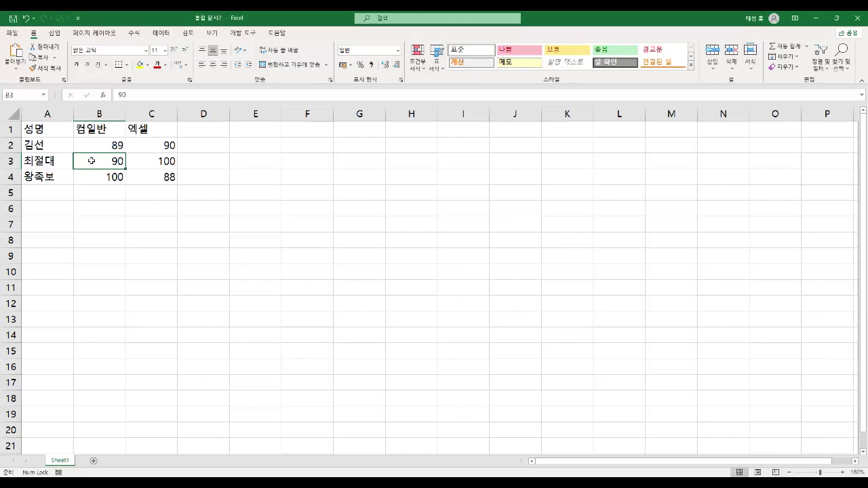
key("alt+F1")
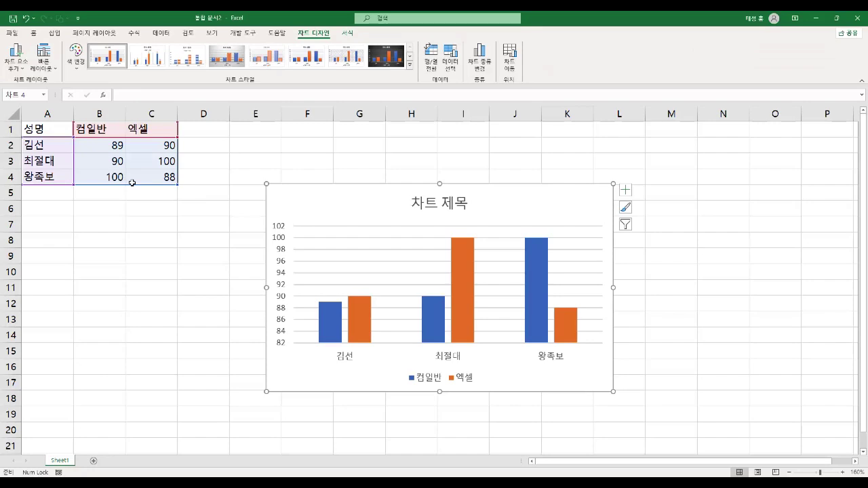
Switch to the PDF notes in Edge, box the 차트 삽입 heading and highlight the key phrases in its first bullet
key("alt+Tab")
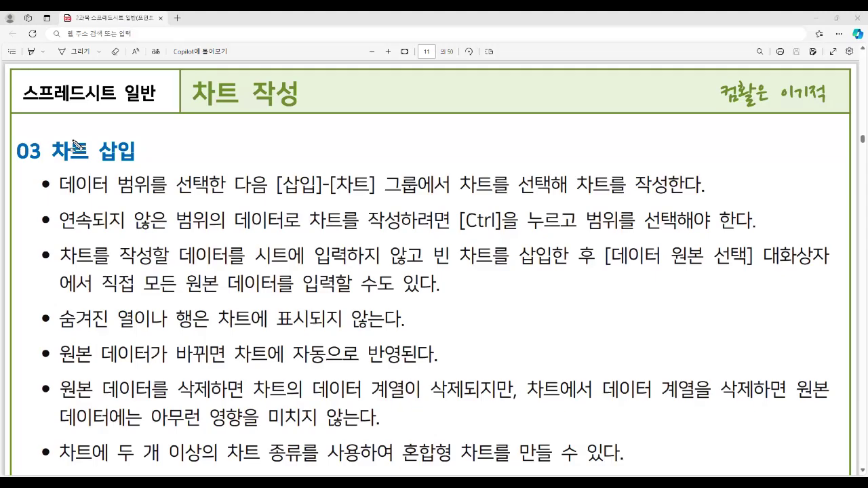
left_click_drag(46, 140, 139, 169)
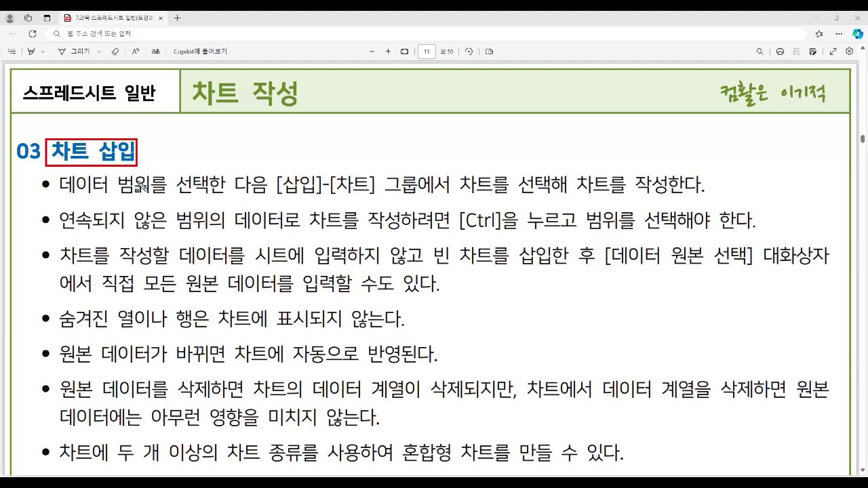
left_click_drag(278, 180, 421, 194)
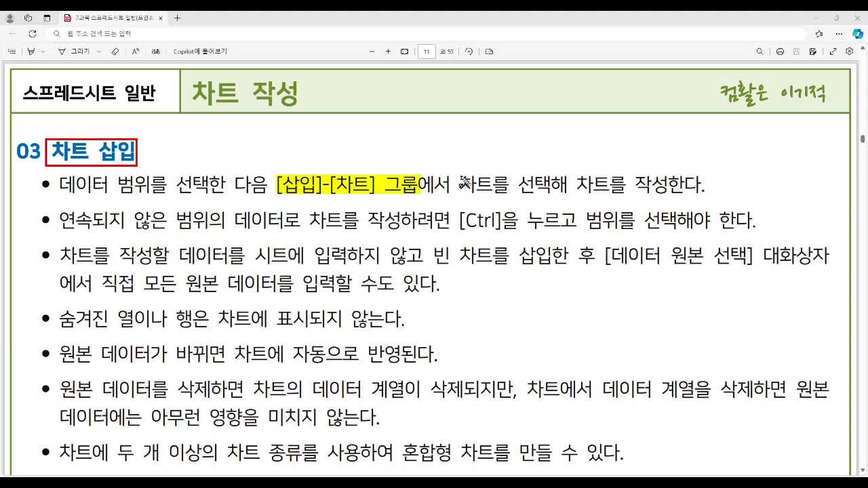
left_click_drag(461, 183, 668, 195)
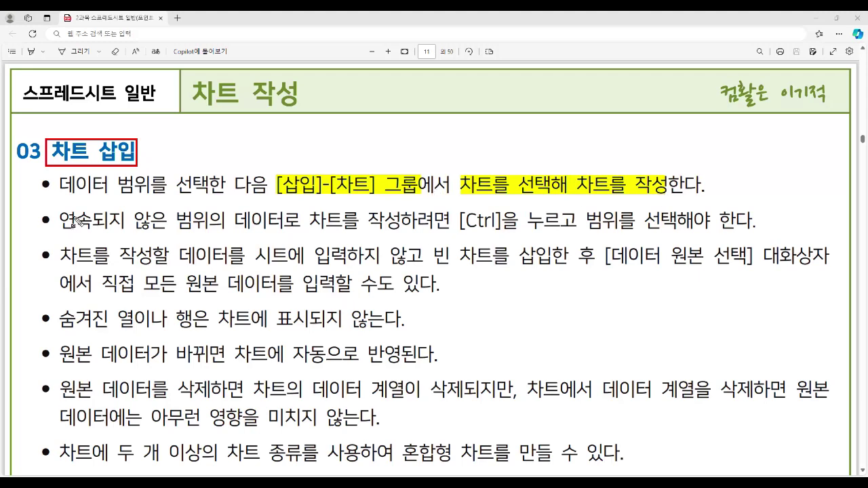
Highlight '연속되지 않은 범위' in the second bullet, and box and highlight '[Ctrl]' in the same line
mouse_move(59, 218)
left_mouse_down()
mouse_move(82, 230)
mouse_move(202, 234)
left_mouse_up()
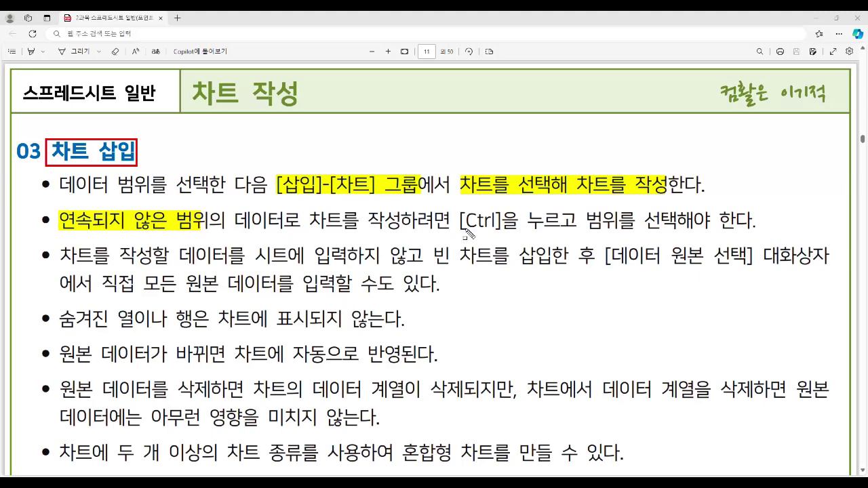
mouse_move(456, 209)
left_mouse_down()
mouse_move(455, 231)
mouse_move(503, 235)
left_mouse_up()
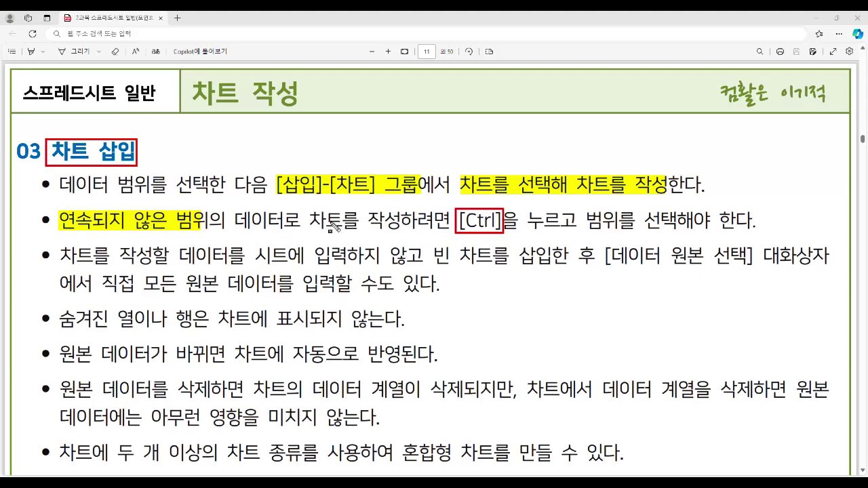
left_click_drag(462, 223, 503, 235)
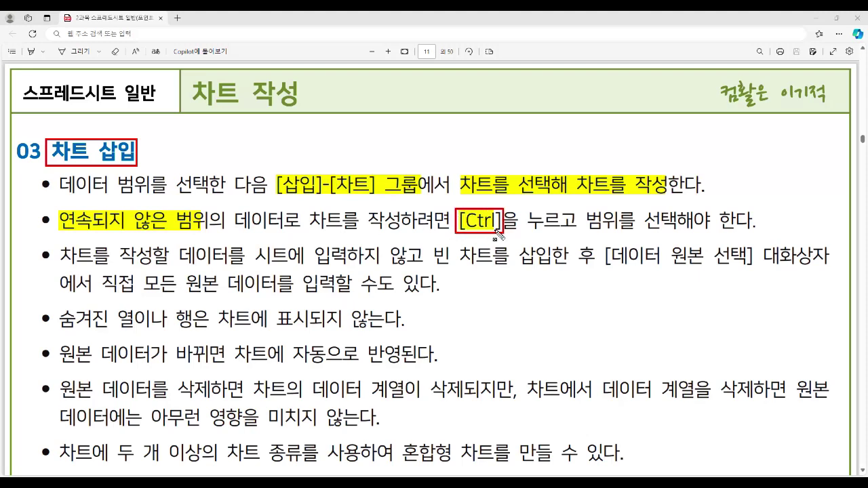
Highlight '범위를 선택해야 한다' in the second bullet and clear all the markings from the page
left_click_drag(587, 230, 751, 234)
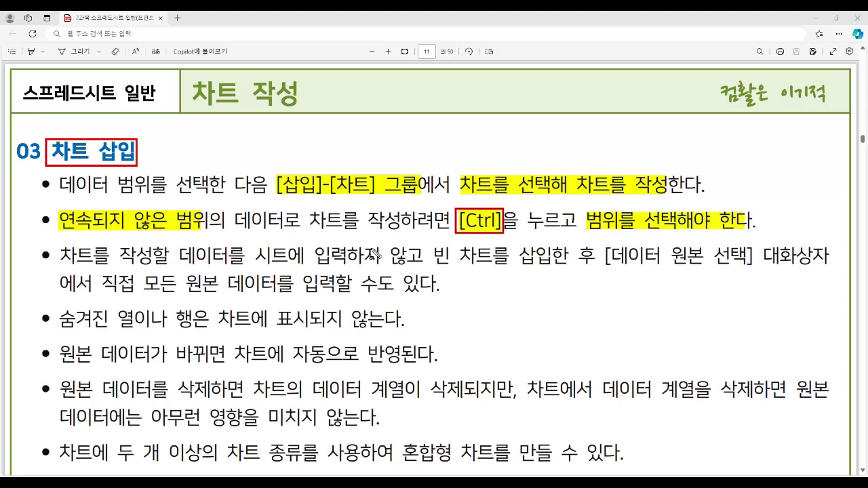
key("Escape")
Switch to the 통합 문서2 workbook in Excel and delete the embedded column chart after toggling its legend off and on
mouse_move(437, 483)
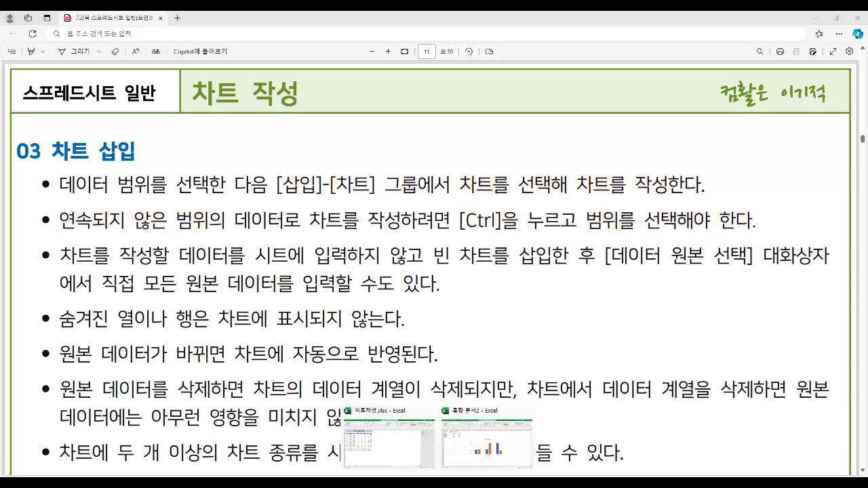
left_click(473, 458)
left_click(330, 201)
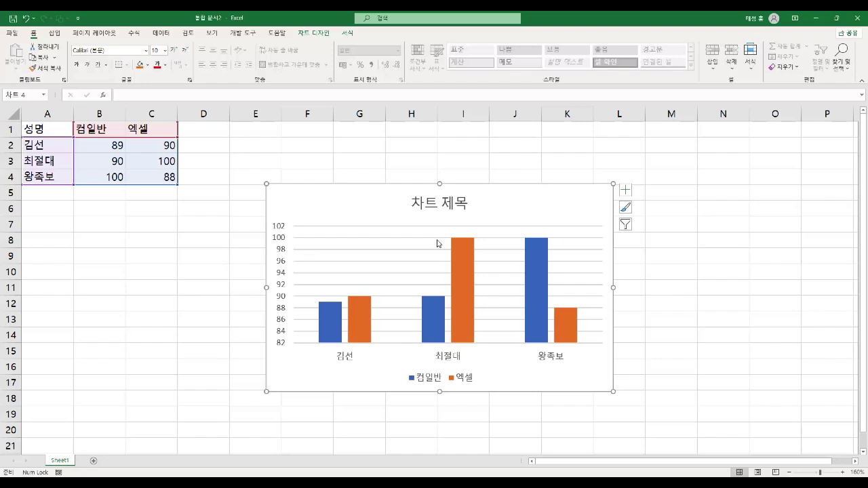
left_click(626, 190)
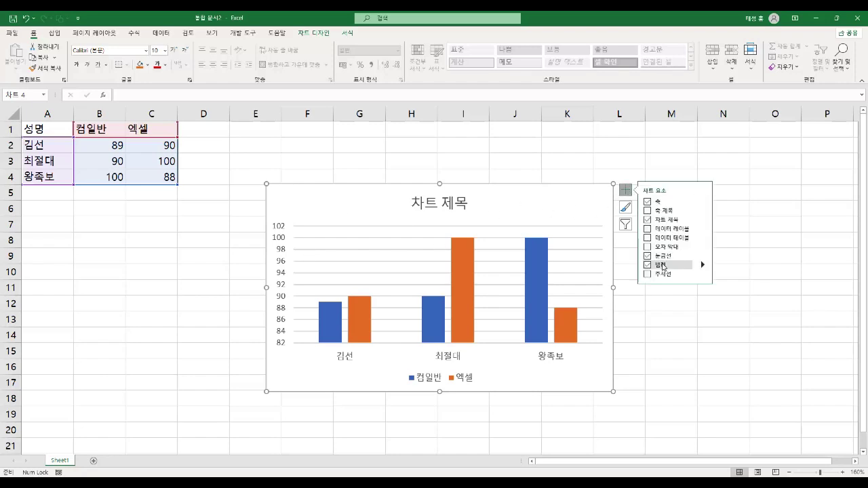
left_click(667, 265)
left_click(693, 266)
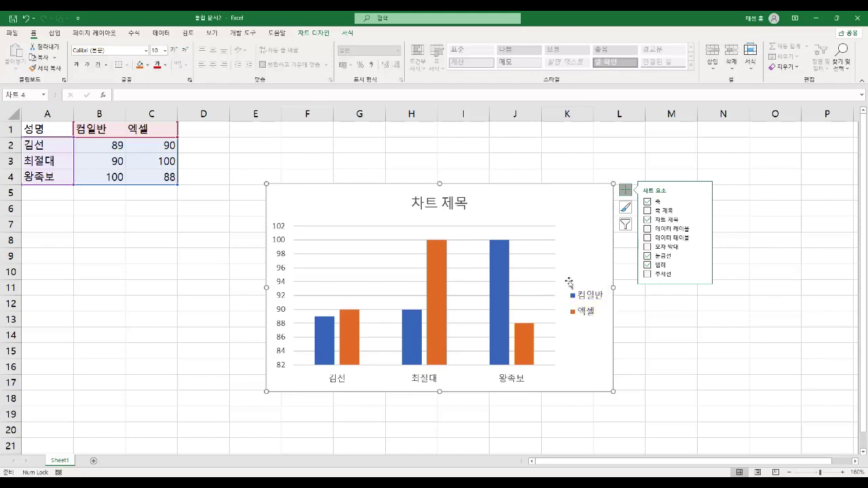
key("Delete")
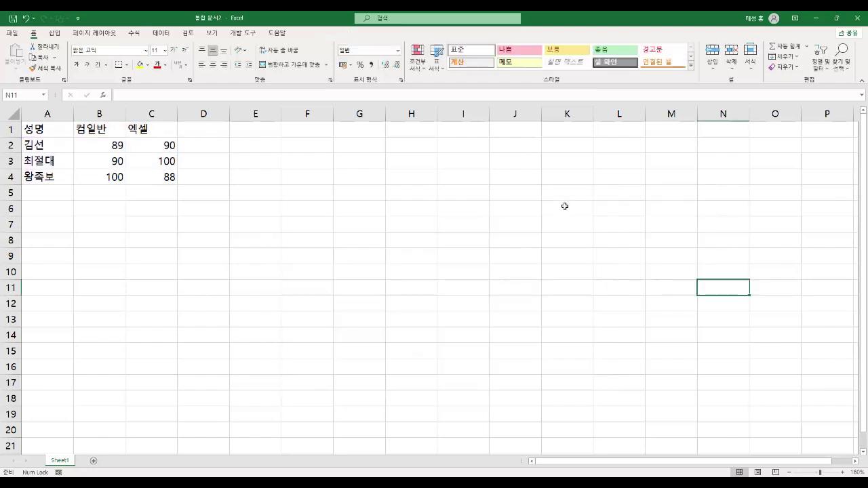
left_click_drag(52, 130, 52, 179)
key("ctrl+q")
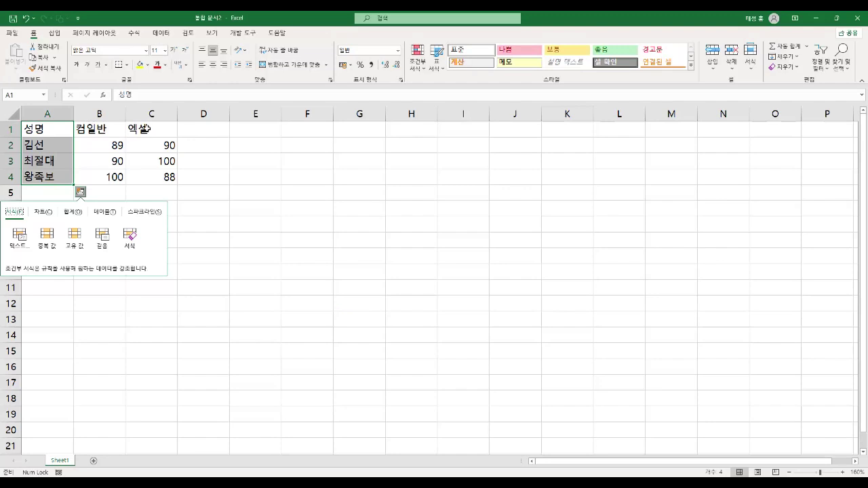
left_click(222, 146)
left_click_drag(52, 127, 169, 173)
left_click(255, 160)
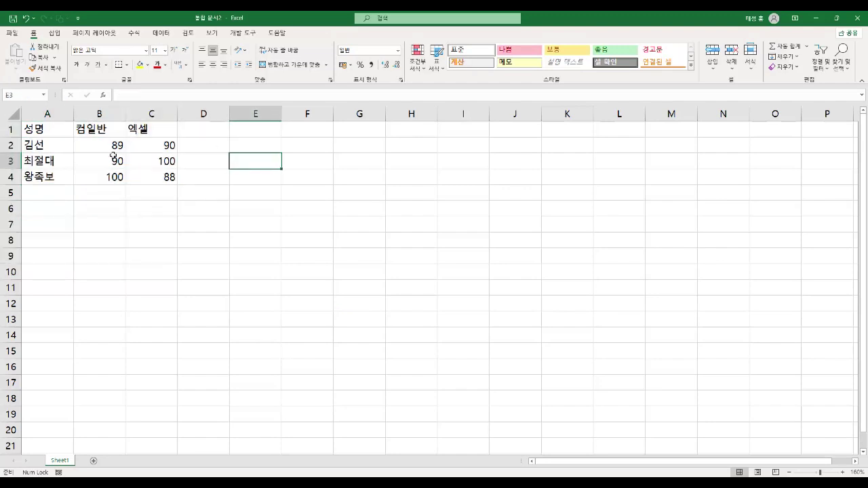
Insert a clustered column chart (묶은 세로 막대형) from the non-adjacent ranges A1:A4 and C1:C4
left_click_drag(53, 126, 54, 177)
left_click_drag(149, 131, 154, 176, "ctrl")
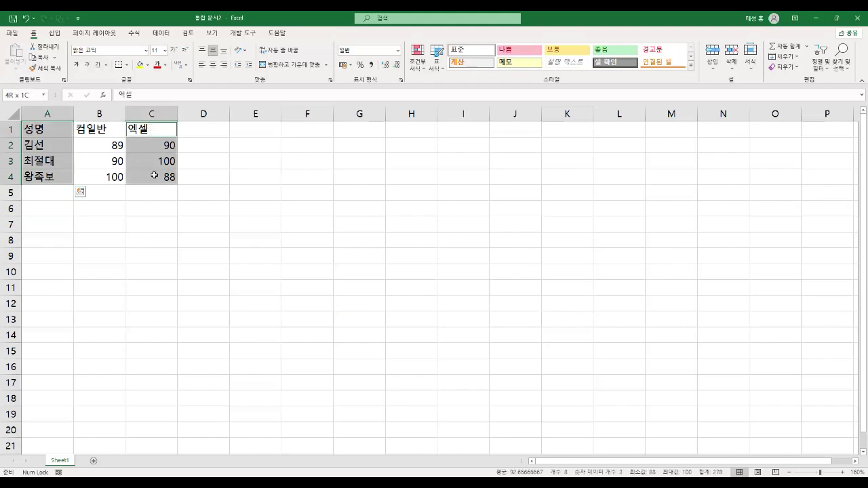
left_click(55, 33)
left_click(456, 80)
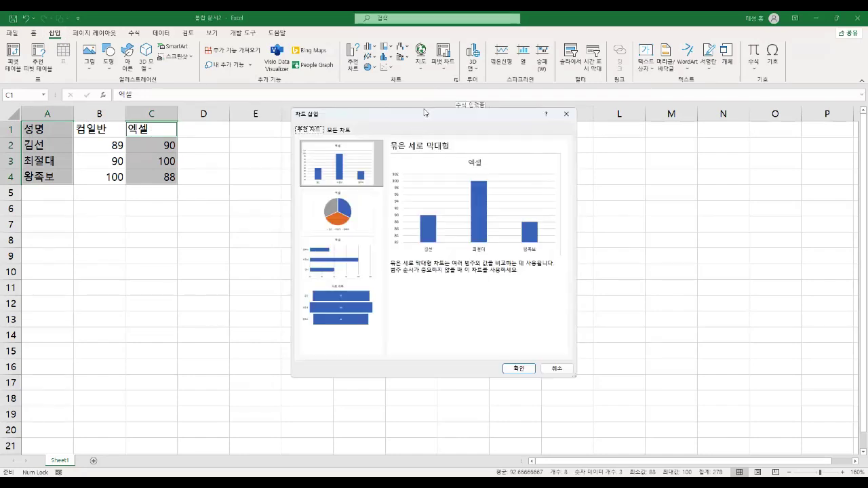
left_click(337, 129)
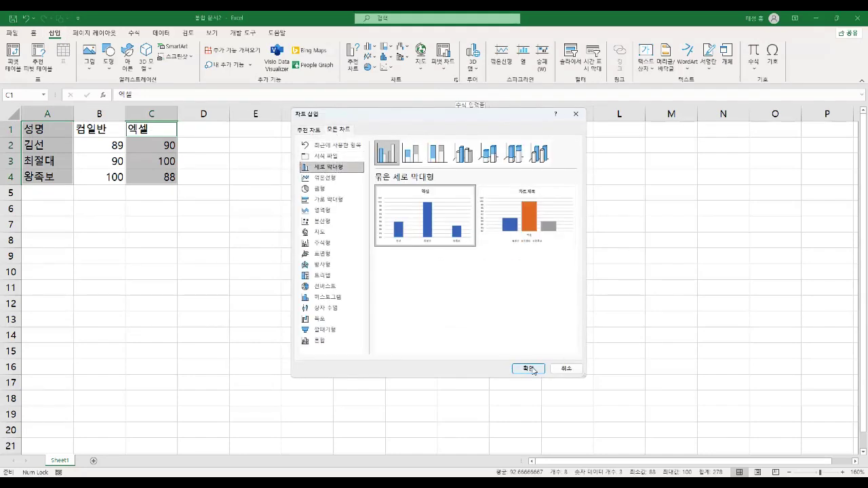
left_click(524, 369)
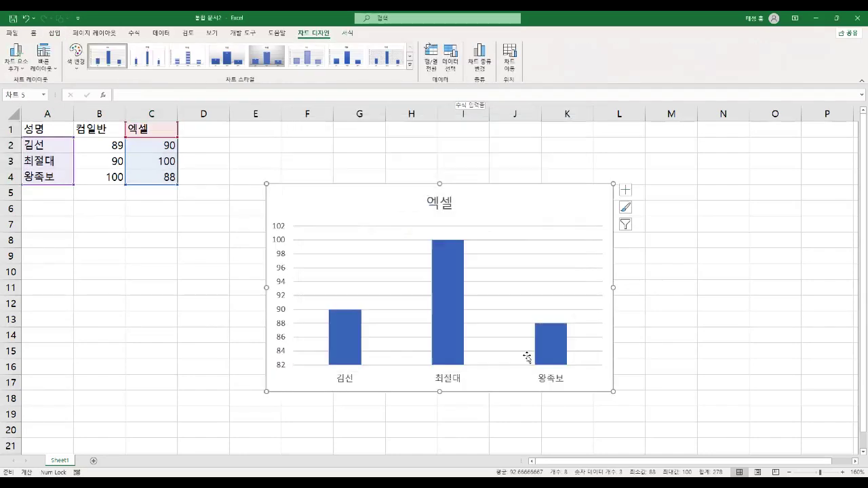
Add a legend (범례) to the new 엑셀 column chart and deselect the chart
left_click(625, 191)
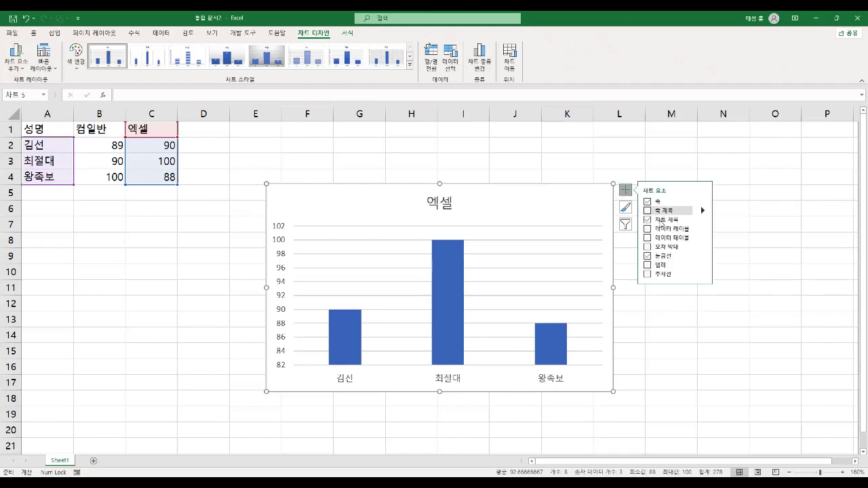
left_click(648, 265)
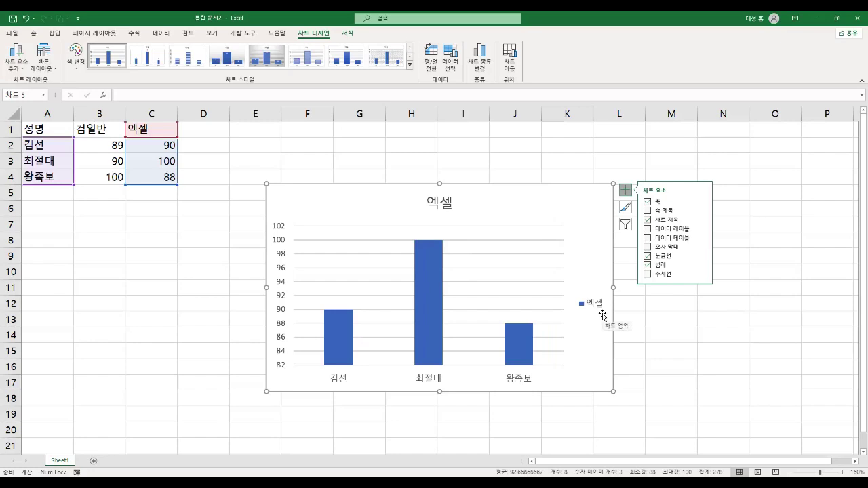
left_click(213, 278)
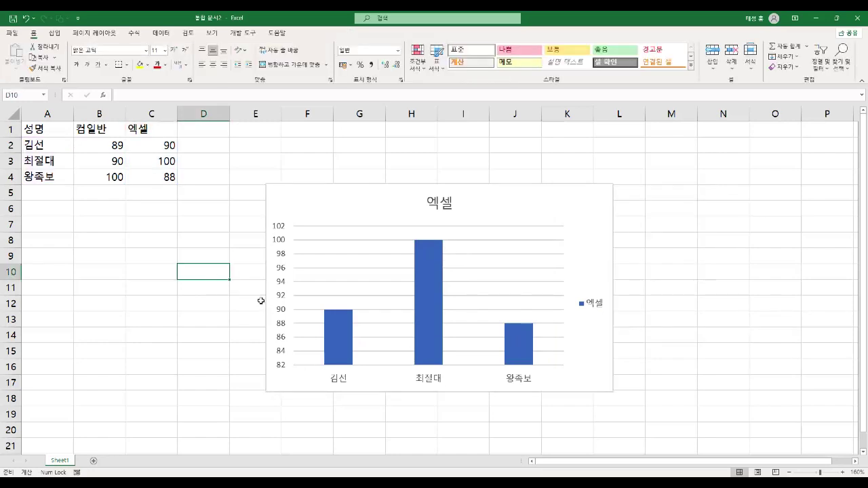
Return to the PDF notes in Edge, highlight the third bullet's phrases on unentered data, '데이터 원본 선택' and direct input, and box '있다.'
left_click(388, 436)
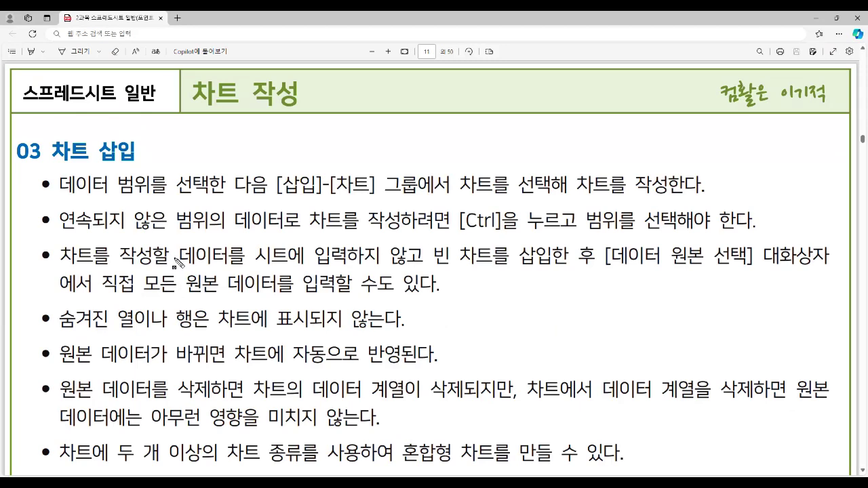
left_click_drag(60, 256, 422, 271)
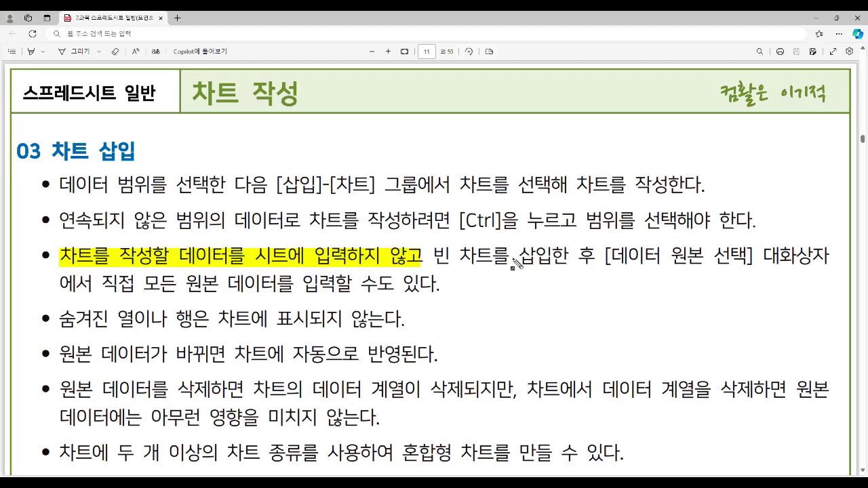
left_click_drag(609, 262, 743, 268)
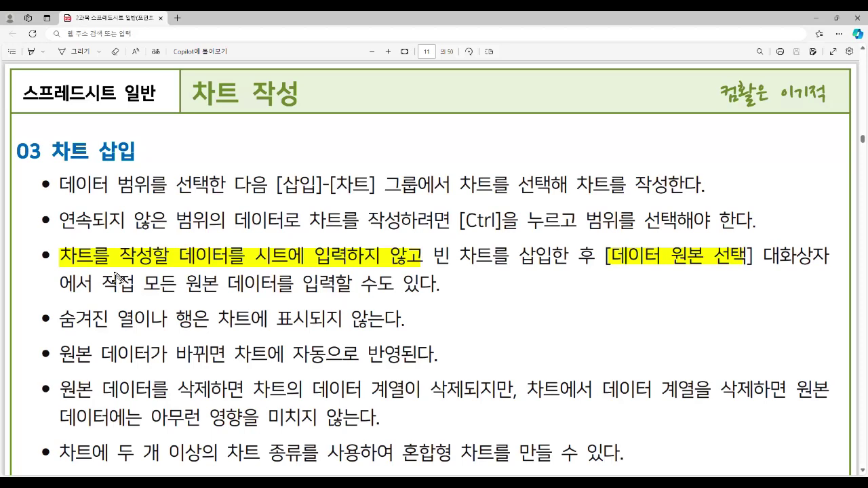
mouse_move(107, 281)
left_mouse_down()
mouse_move(407, 285)
mouse_move(439, 298)
left_mouse_up()
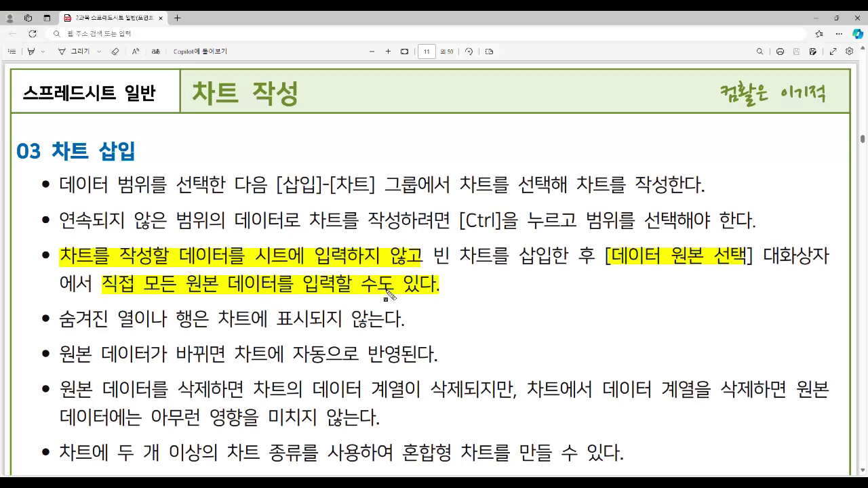
left_click_drag(398, 273, 440, 296)
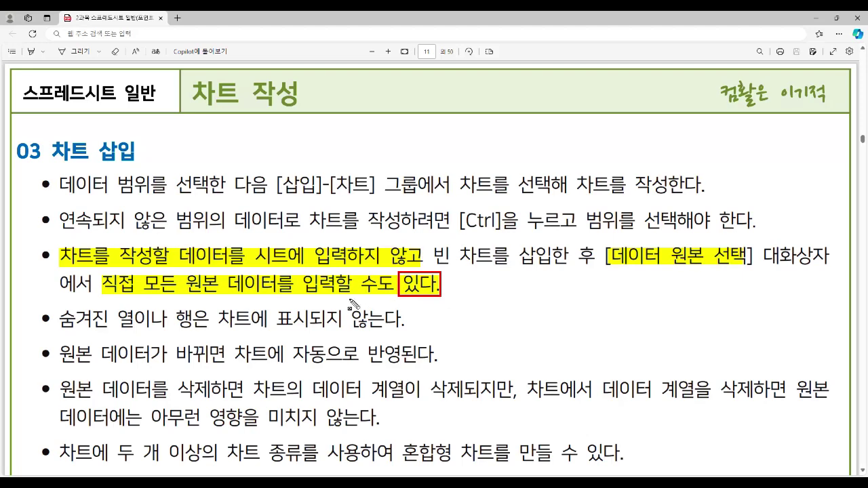